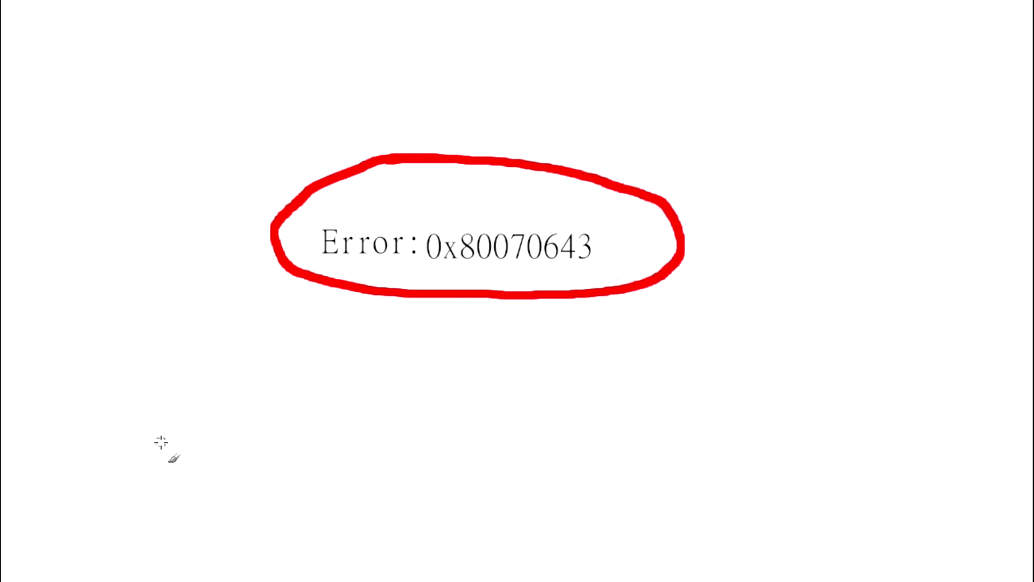
- Hand-write 'FiX' in red below the circled error 0x80070643, then download the .NET Framework Repair Tool
mouse_move(168, 412)
mouse_down()
mouse_move(194, 494)
mouse_move(185, 422)
mouse_move(168, 418)
mouse_move(295, 379)
mouse_up()
drag(185, 443, 245, 429)
drag(311, 424, 325, 478)
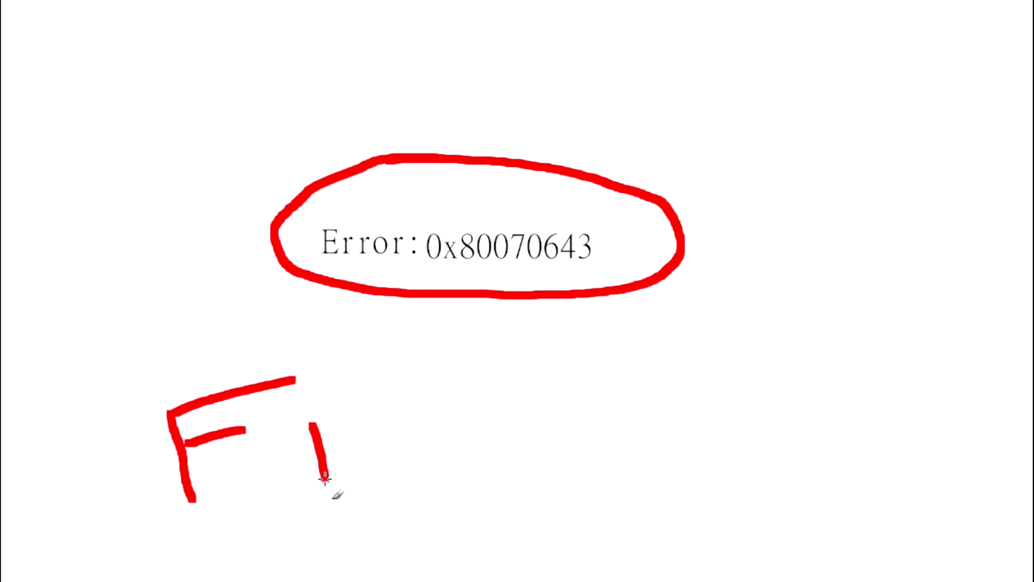
click(315, 398)
drag(383, 461, 429, 362)
drag(369, 378, 450, 455)
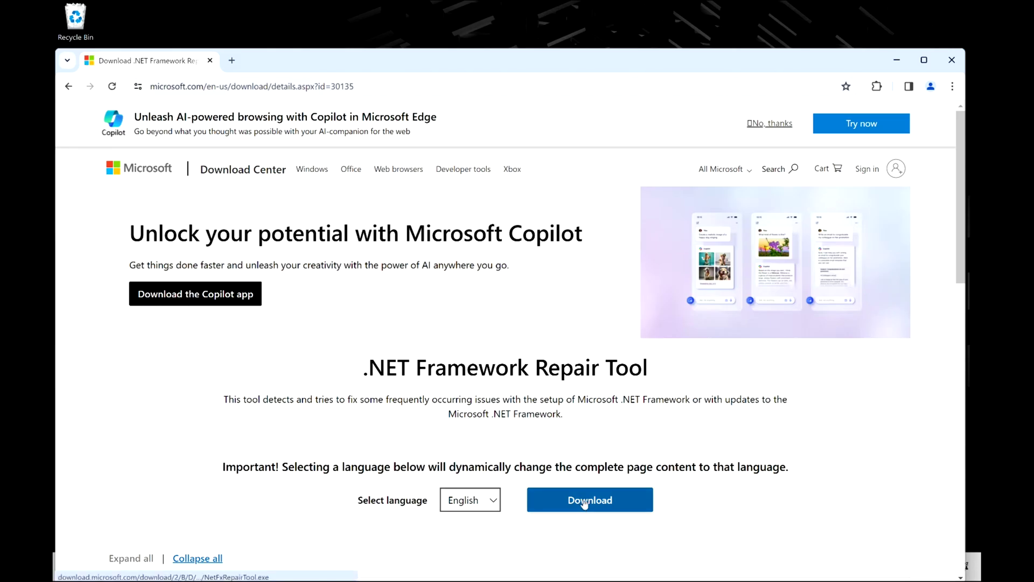
click(585, 501)
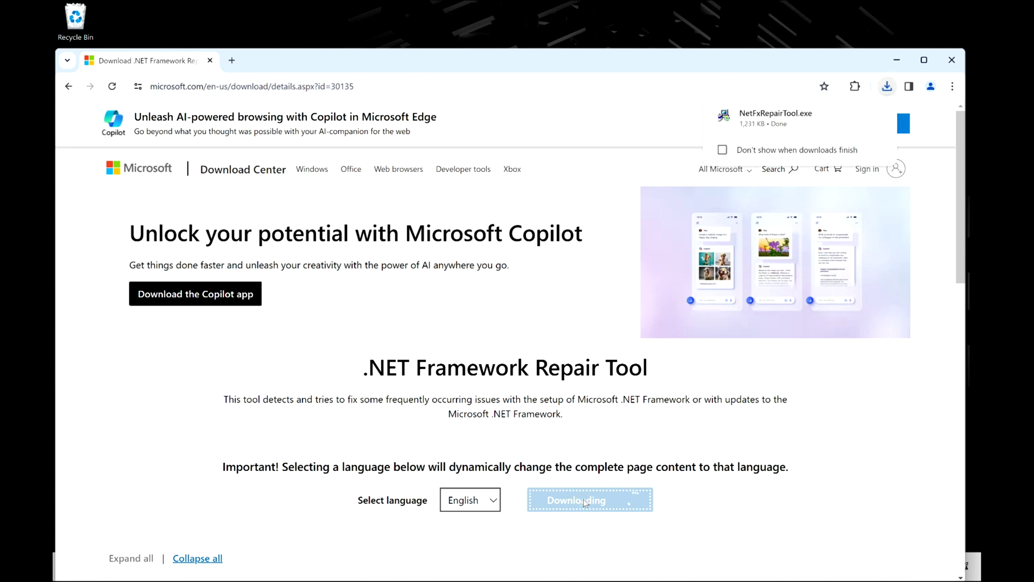
- Run NetFxRepairTool.exe, accept its license terms, and let it detect and apply .NET fixes
click(765, 121)
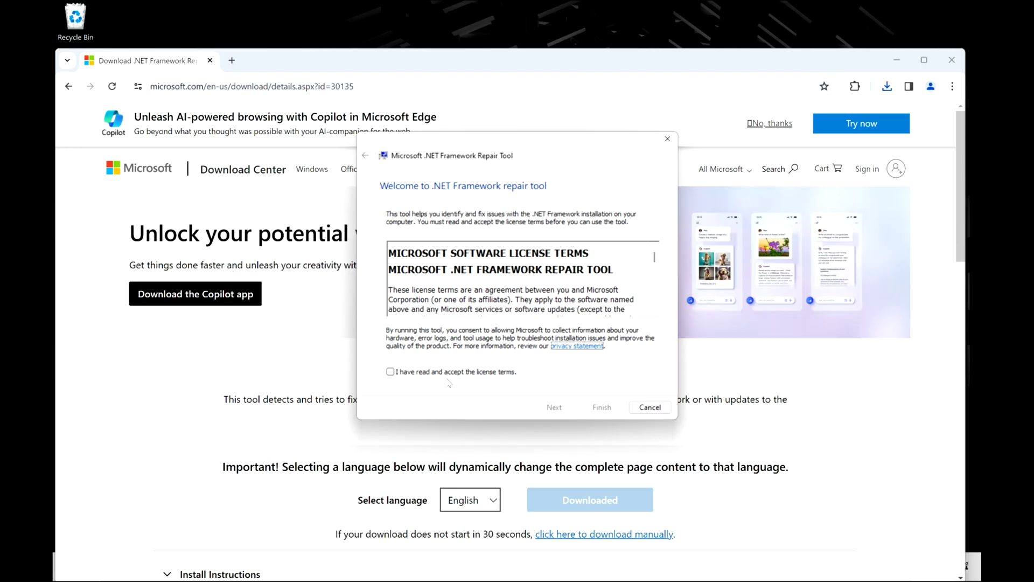
click(452, 377)
click(560, 409)
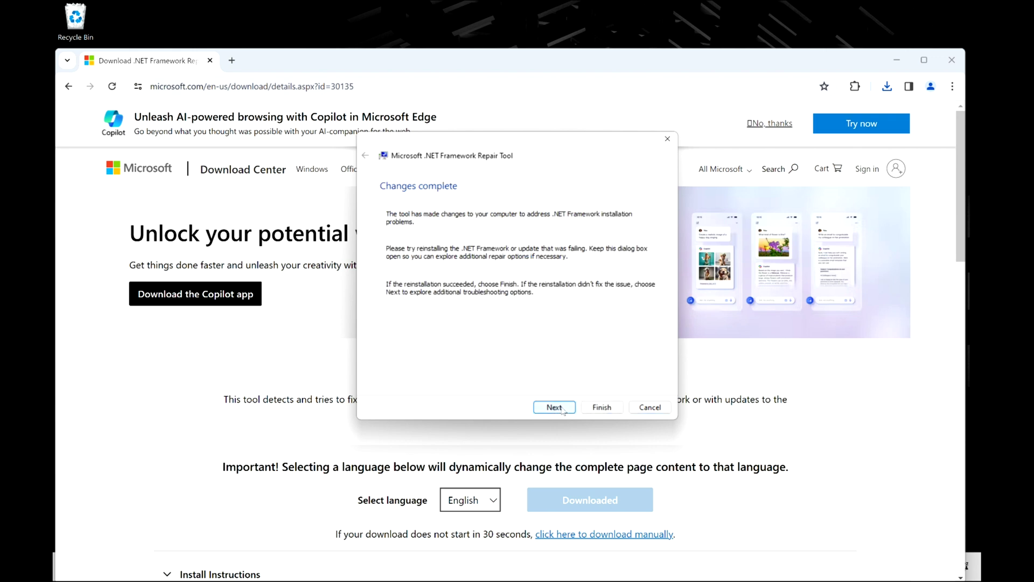
click(554, 407)
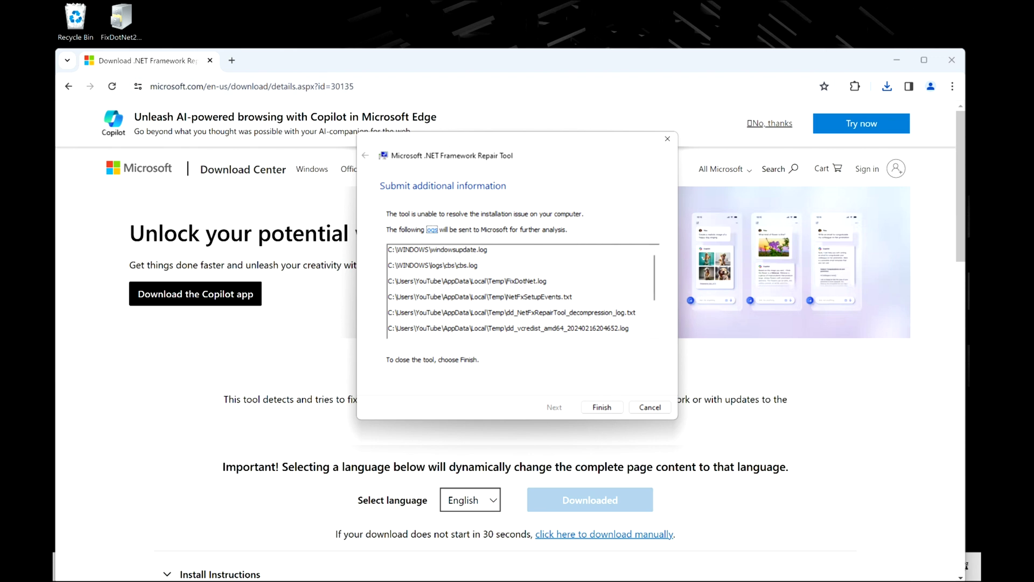
- Finish the .NET Repair Tool after log collection and close the browser with the download page
click(602, 407)
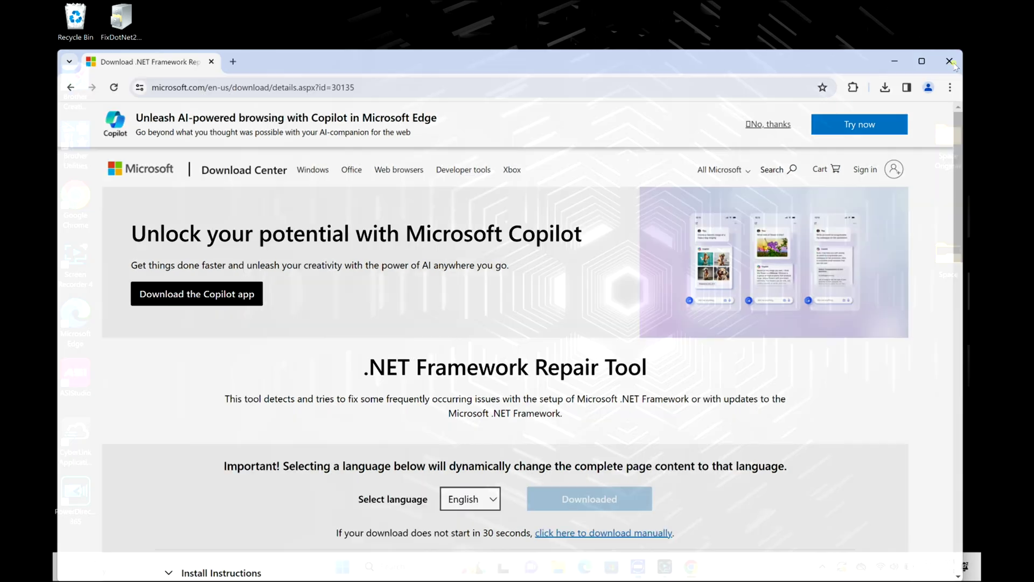
click(951, 59)
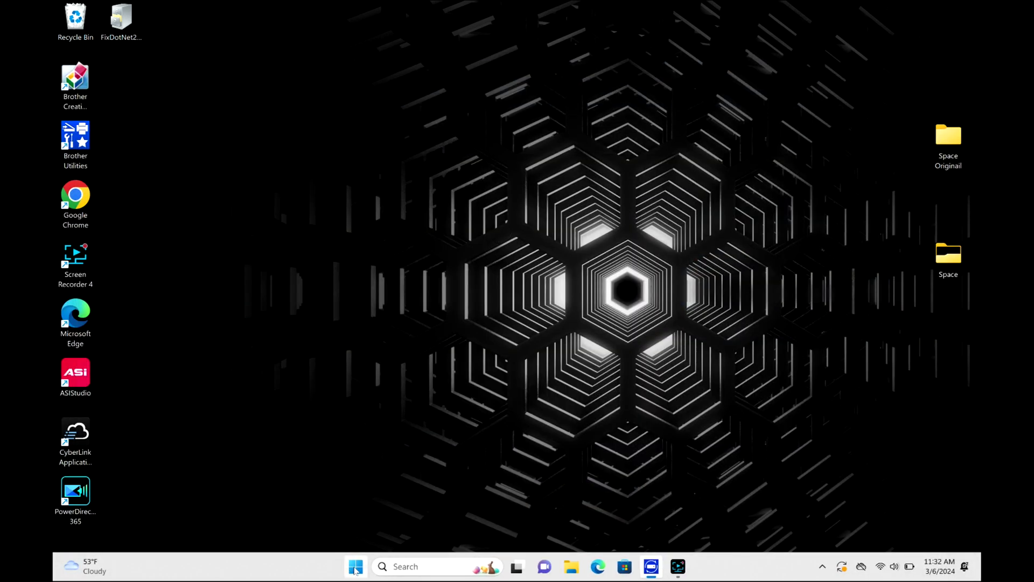
- Search Settings for 'troublesh' and open System > Troubleshoot > Other troubleshooters
click(355, 566)
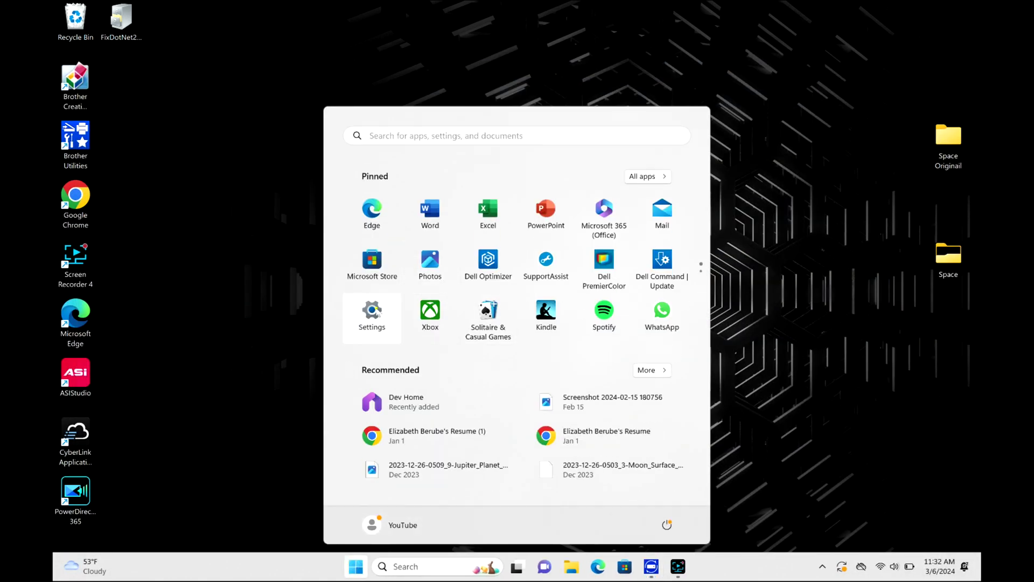
click(376, 311)
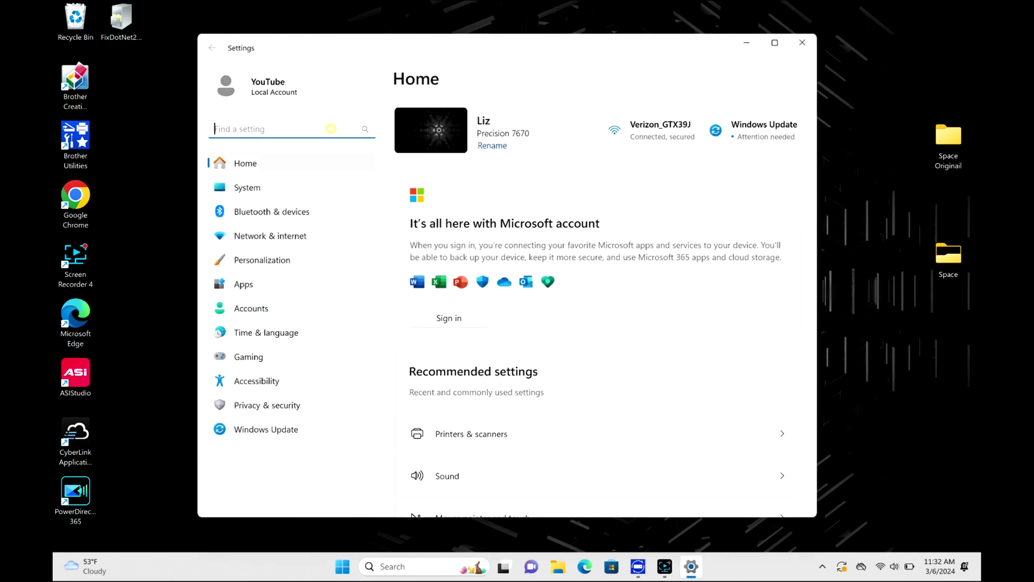
text(troublesh)
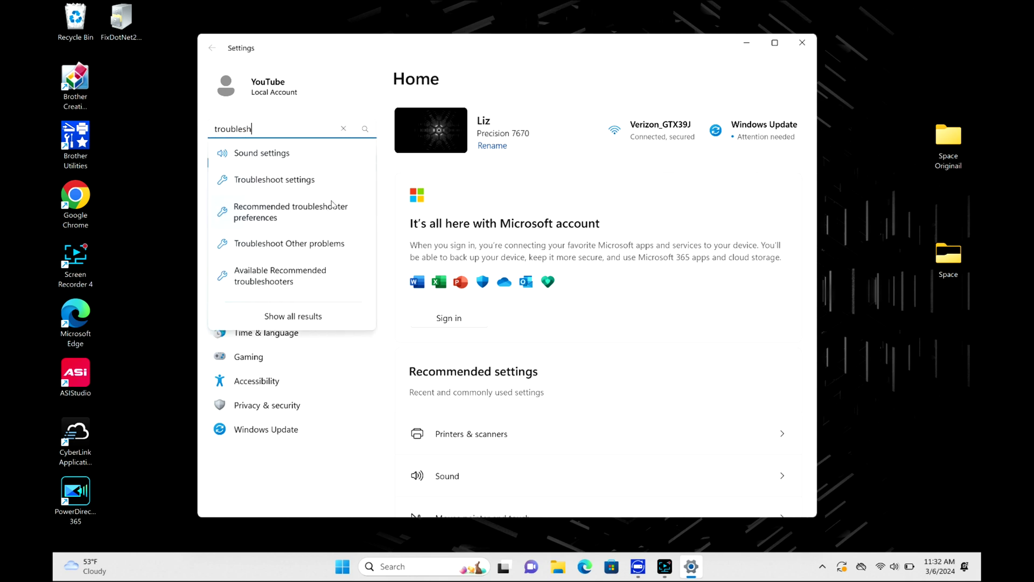
click(275, 180)
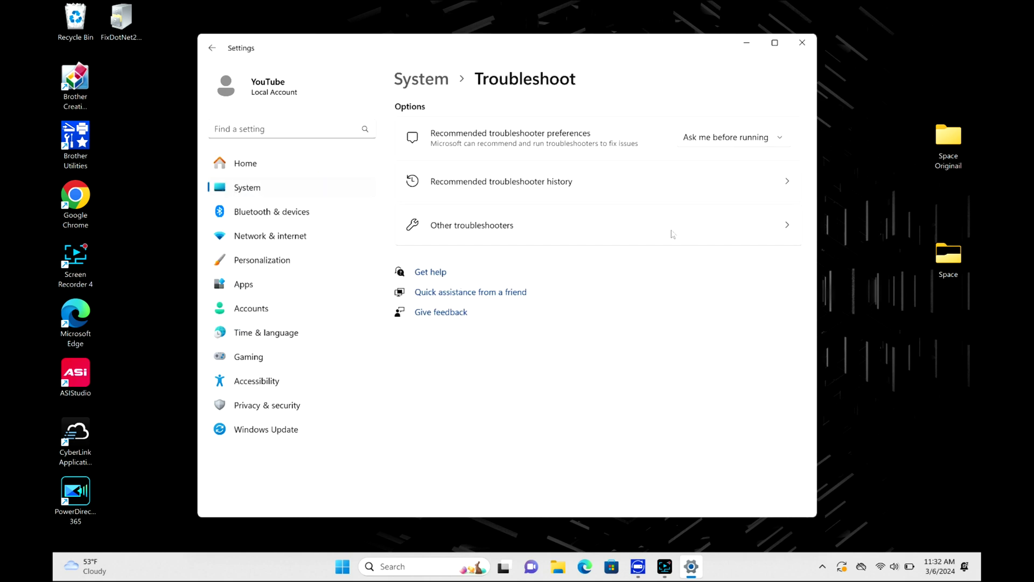
click(672, 234)
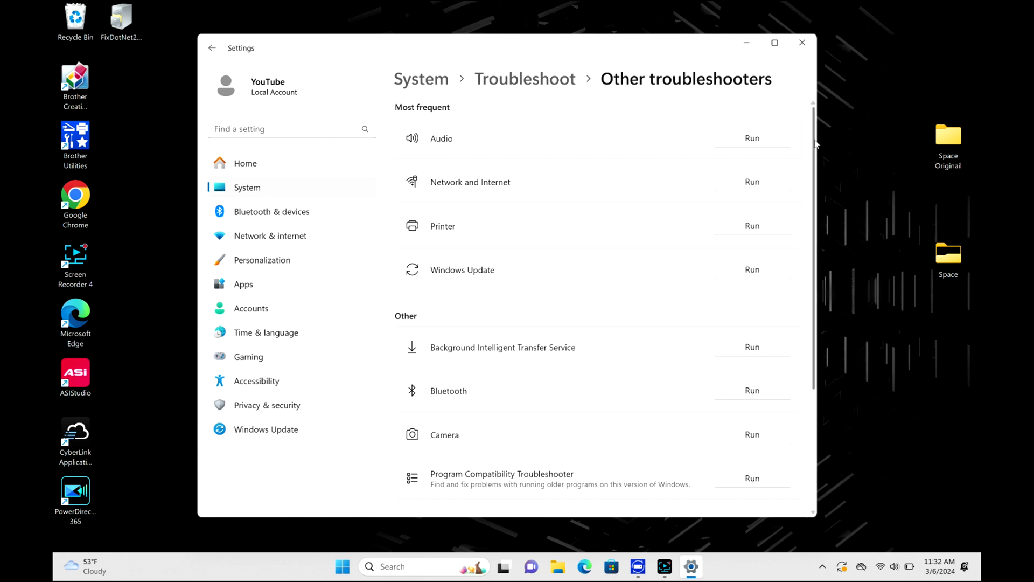
- Run the Windows Update troubleshooter and continue past its pending-reboot warning
mouse_move(813, 165)
mouse_down()
mouse_move(818, 284)
mouse_move(830, 144)
mouse_move(807, 167)
mouse_up()
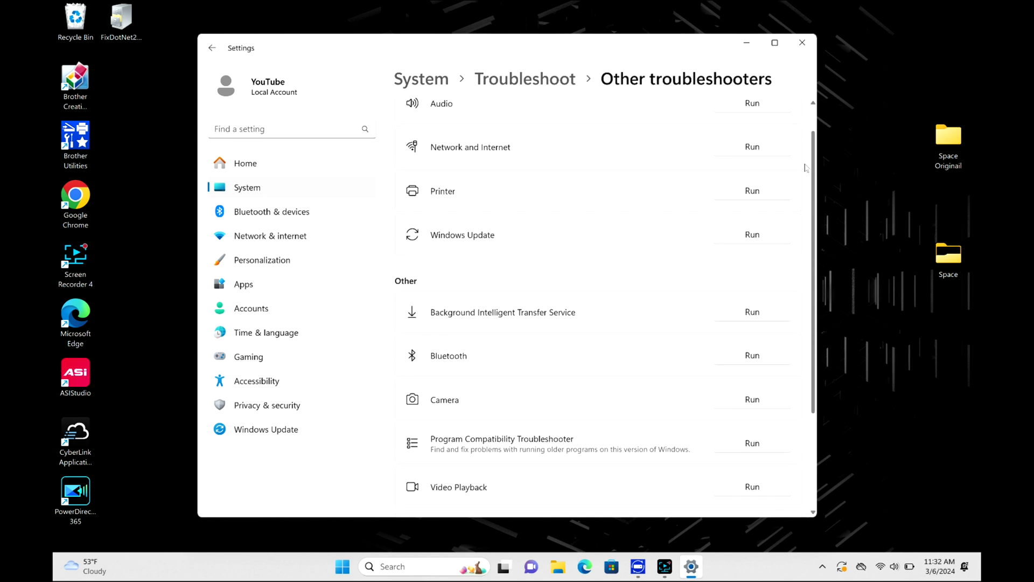
click(752, 234)
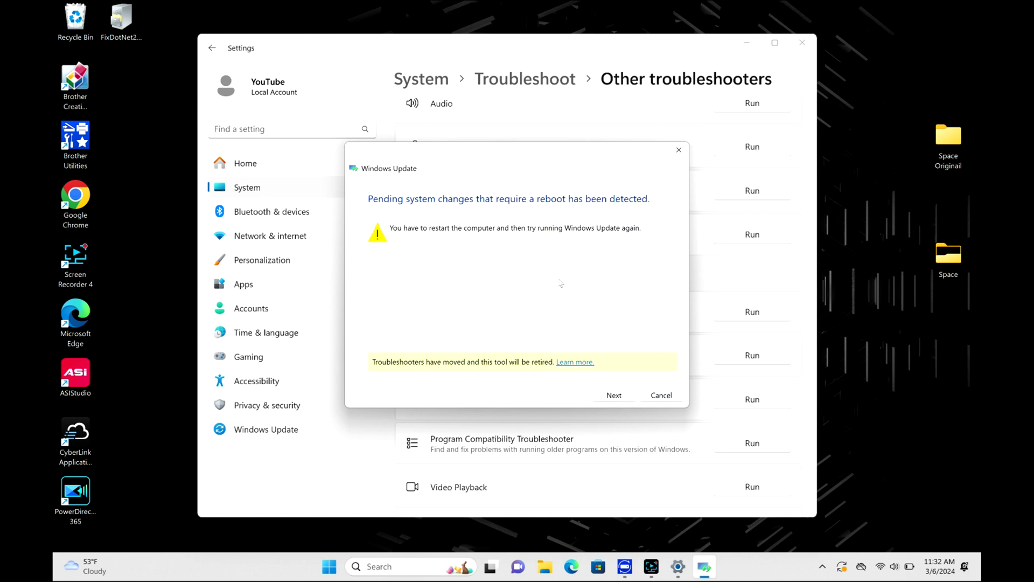
click(613, 396)
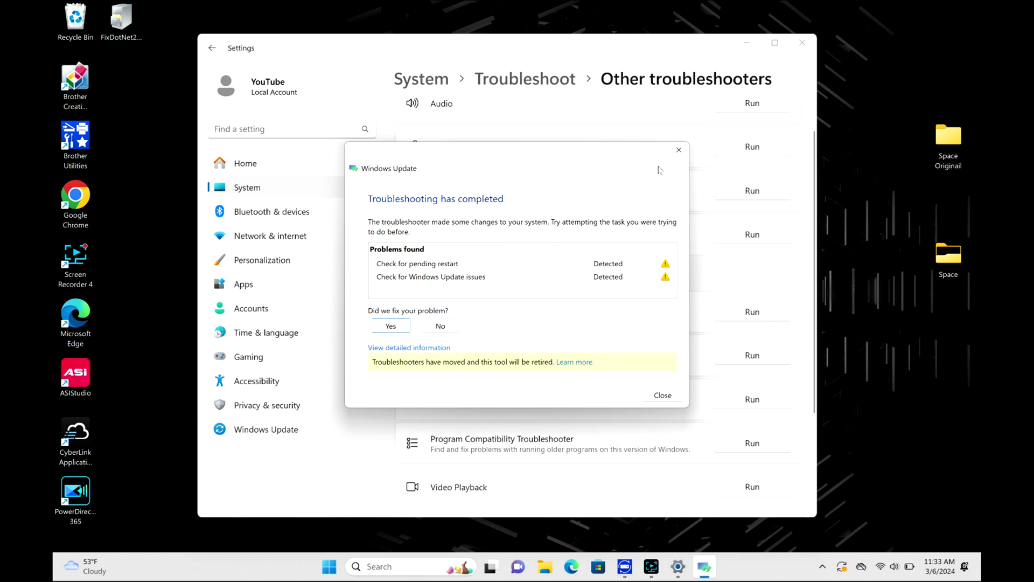
- Close the Windows Update troubleshooter dialog and the Settings window
click(679, 150)
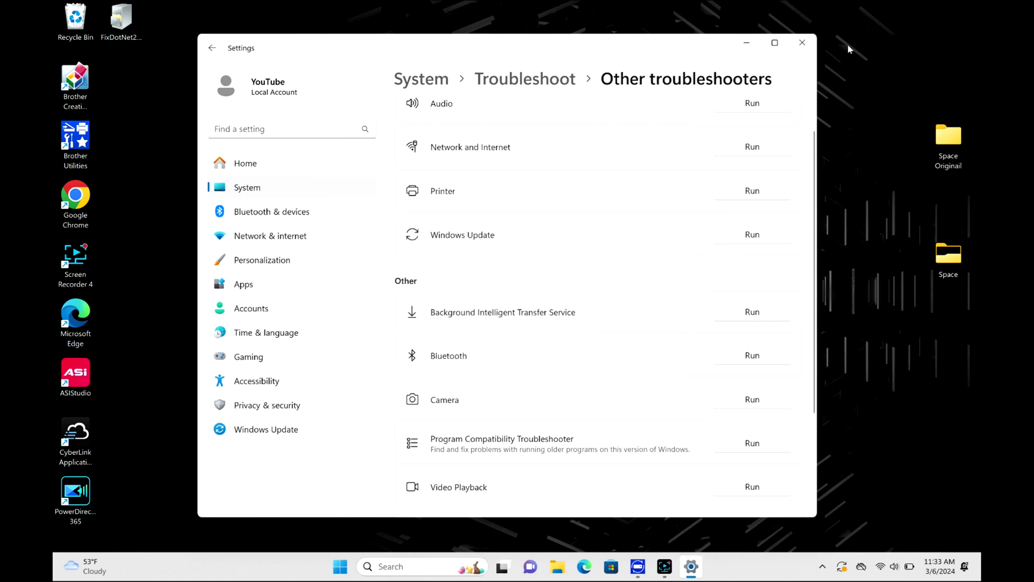
click(803, 43)
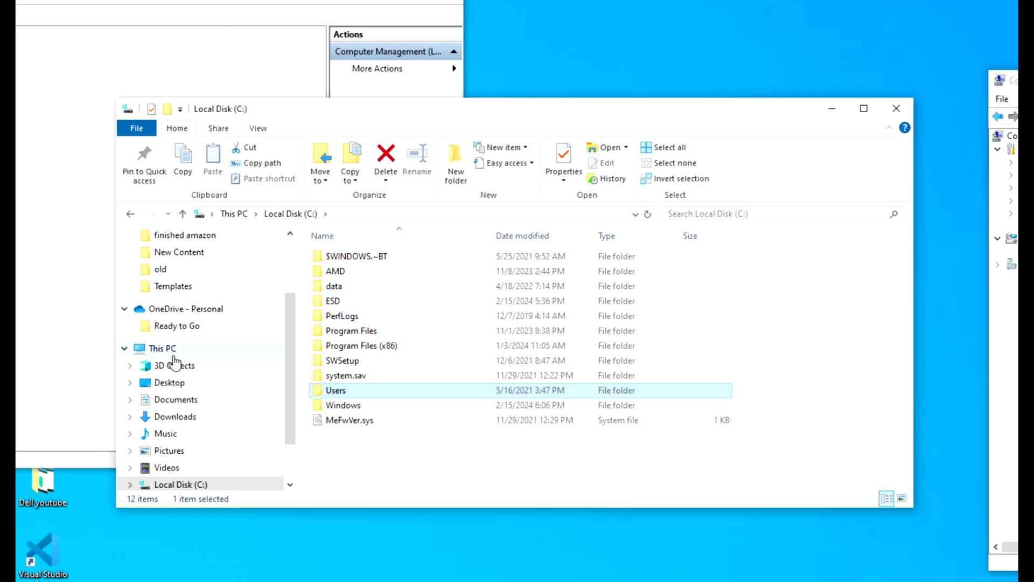
- Open Computer Management via Manage on This PC and center its window
right_click(170, 354)
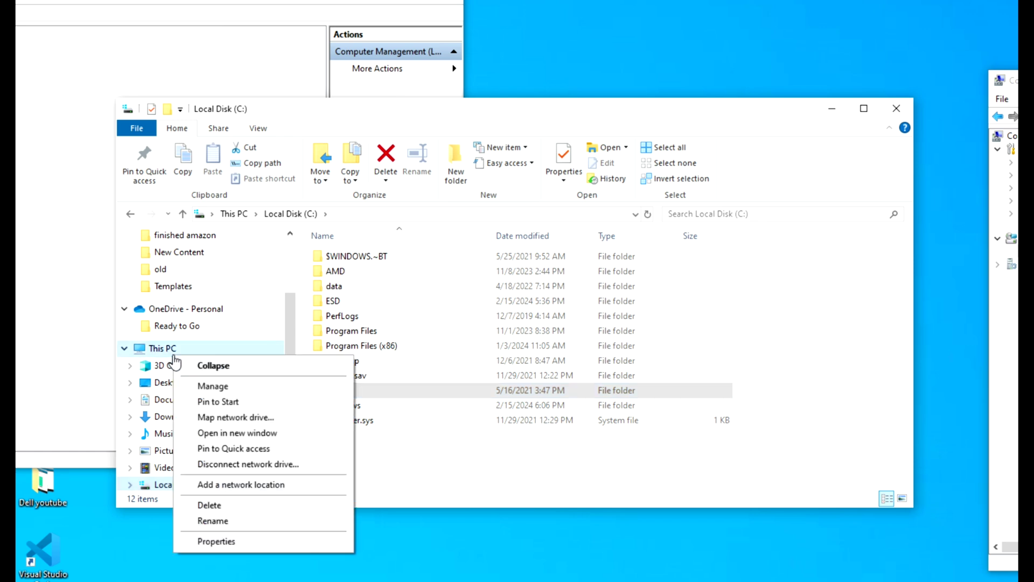
click(216, 386)
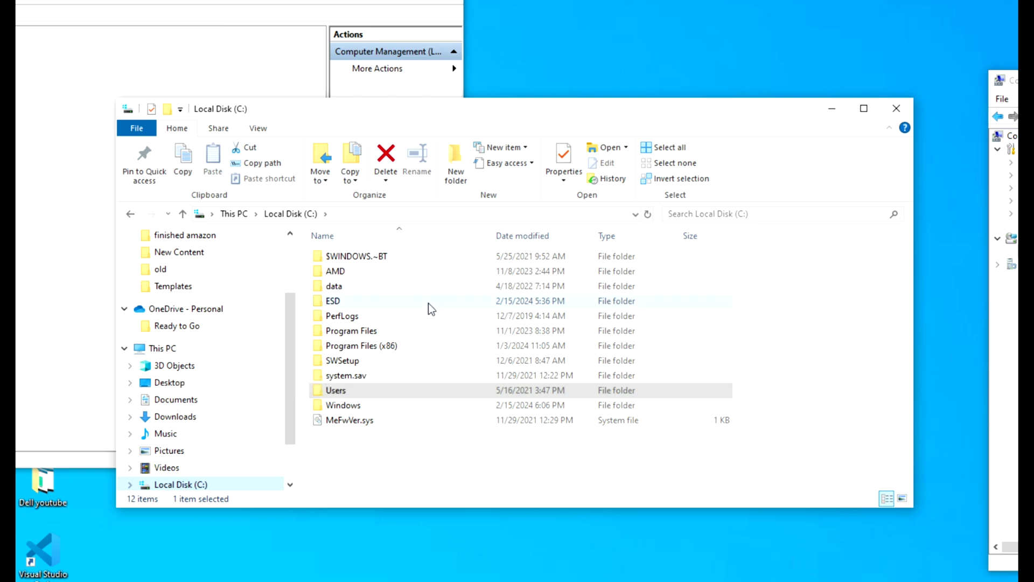
drag(498, 53, 647, 75)
- Check partition capacity and free space in Disk Management, then close Computer Management
click(214, 233)
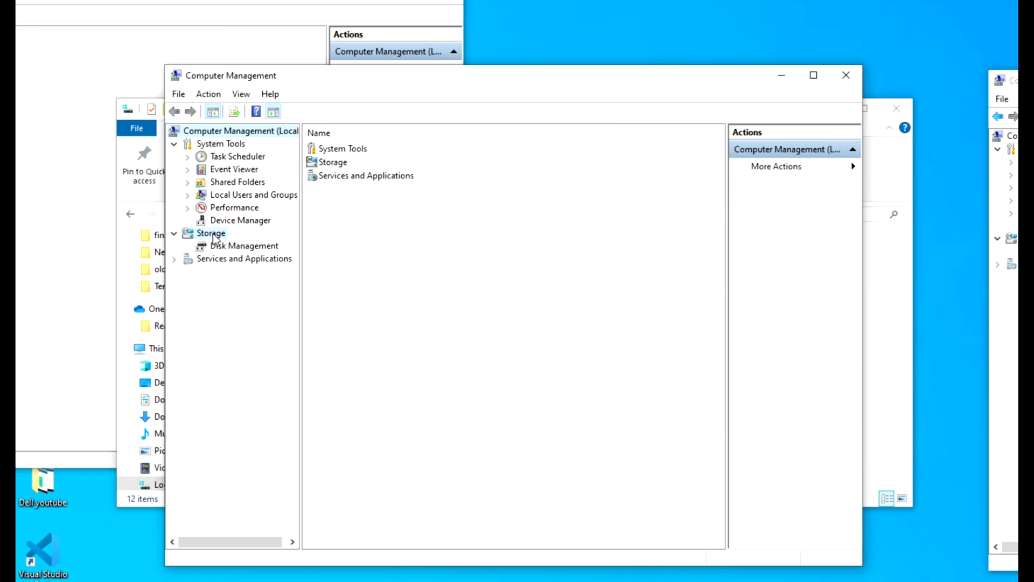
click(229, 248)
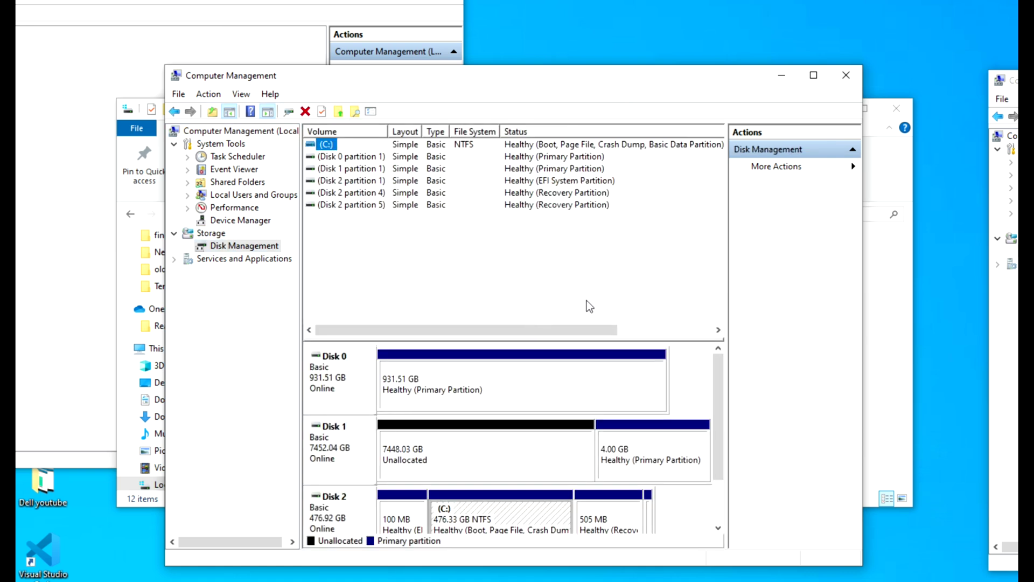
drag(726, 246, 792, 246)
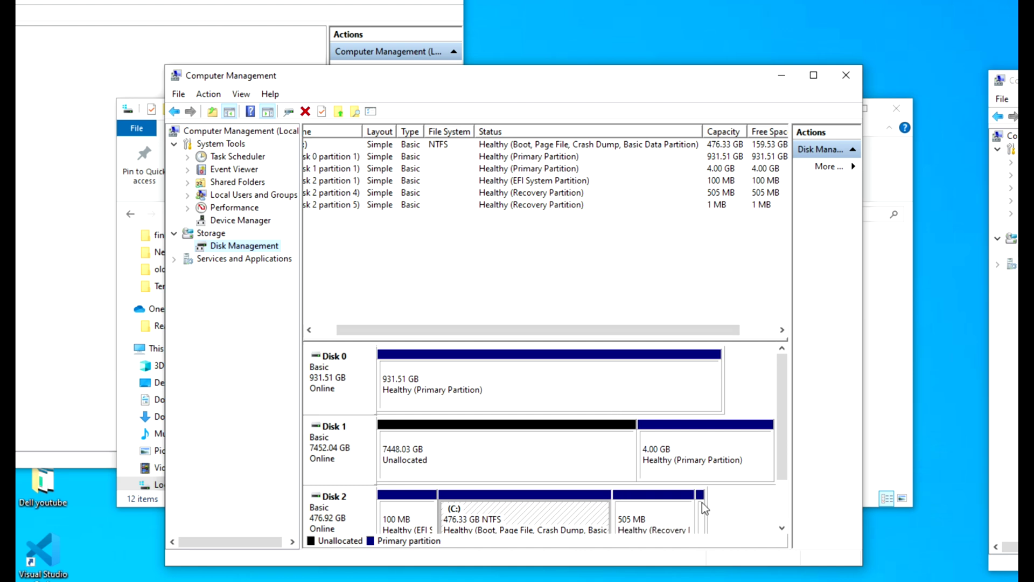
drag(782, 447, 796, 490)
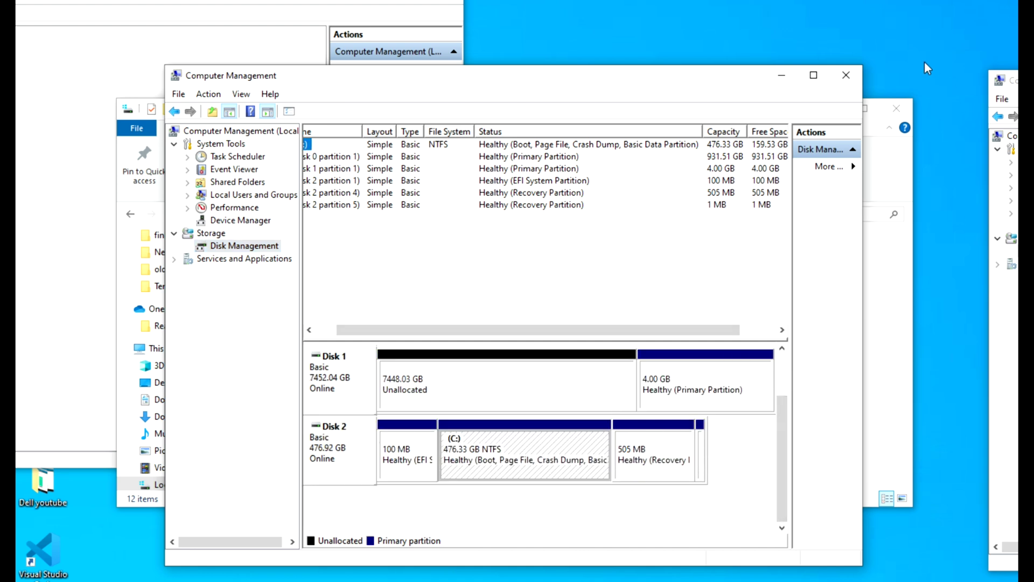
click(846, 75)
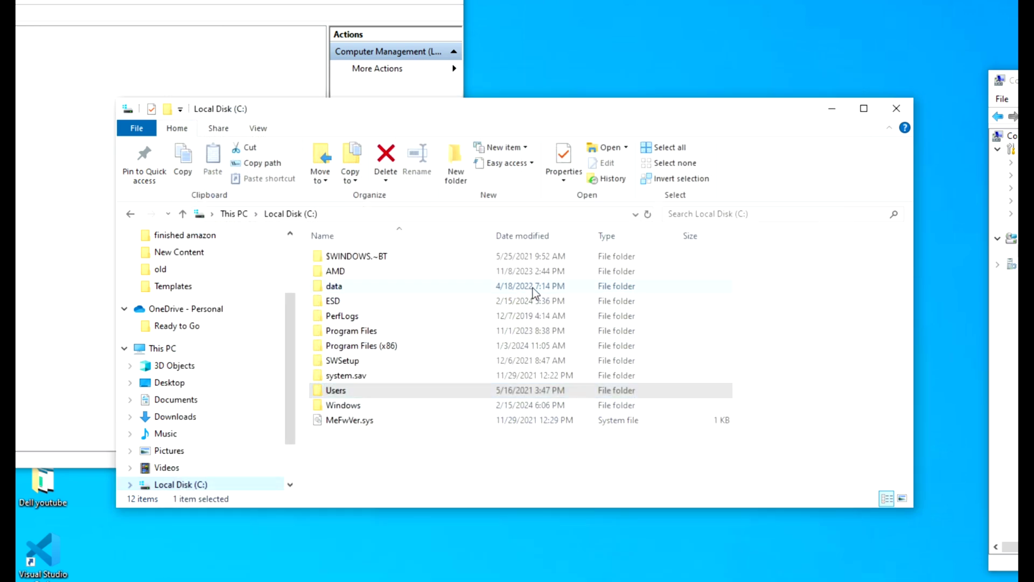
- Launch Command Prompt by searching 'cmd' from the Start menu
key(super)
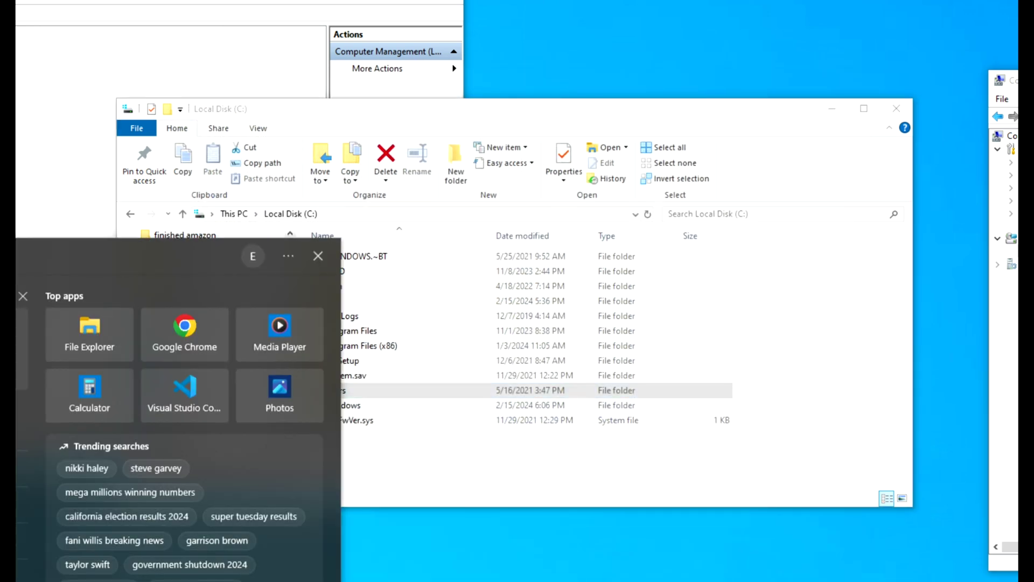
text(cmd)
key(Return)
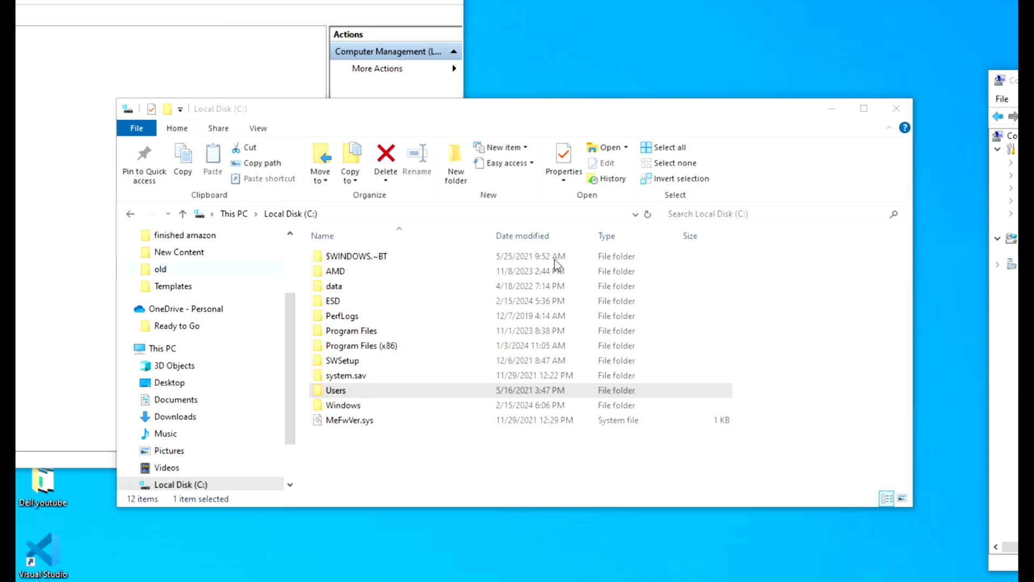
- Center the Command Prompt window and enter a partition selection command, then partly erase it
drag(229, 8, 646, 128)
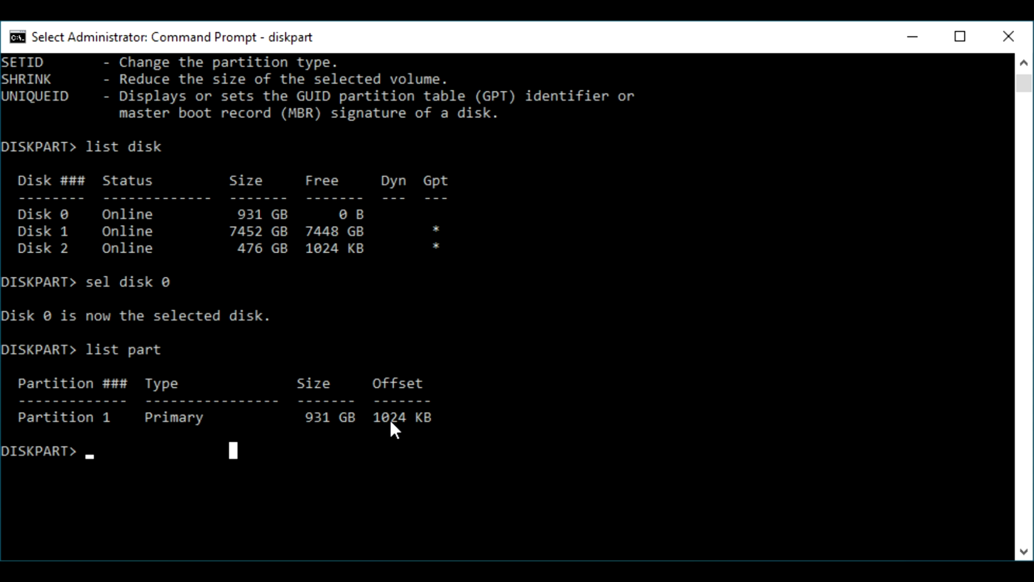
text(sel)
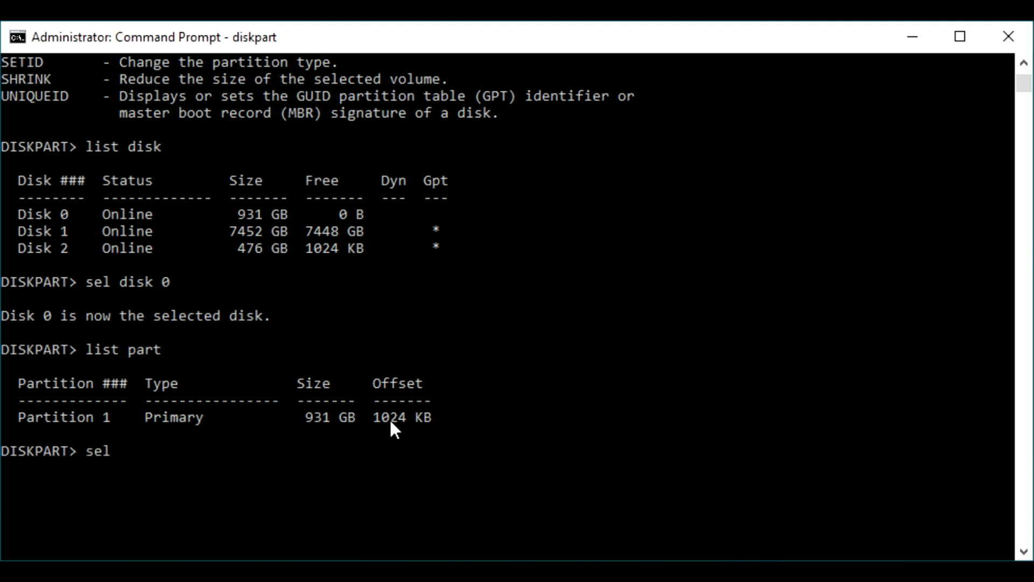
text( partr)
key(BackSpace)
text(2)
key(BackSpace)
key(BackSpace)
key(BackSpace)
key(BackSpace)
key(BackSpace)
key(BackSpace)
key(BackSpace)
key(BackSpace)
key(BackSpace)
key(BackSpace)
- Type 'shrink desired=250 minimum=250', then trim it back to 'shrink desired=25'
text(shrink desired=250 )
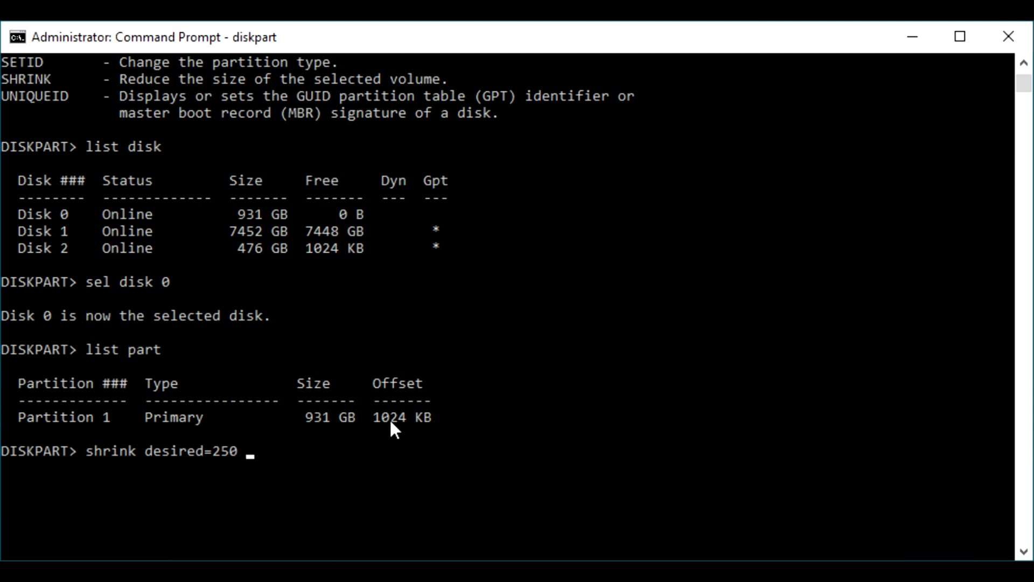
text(minimum)
key(BackSpace)
text(=250)
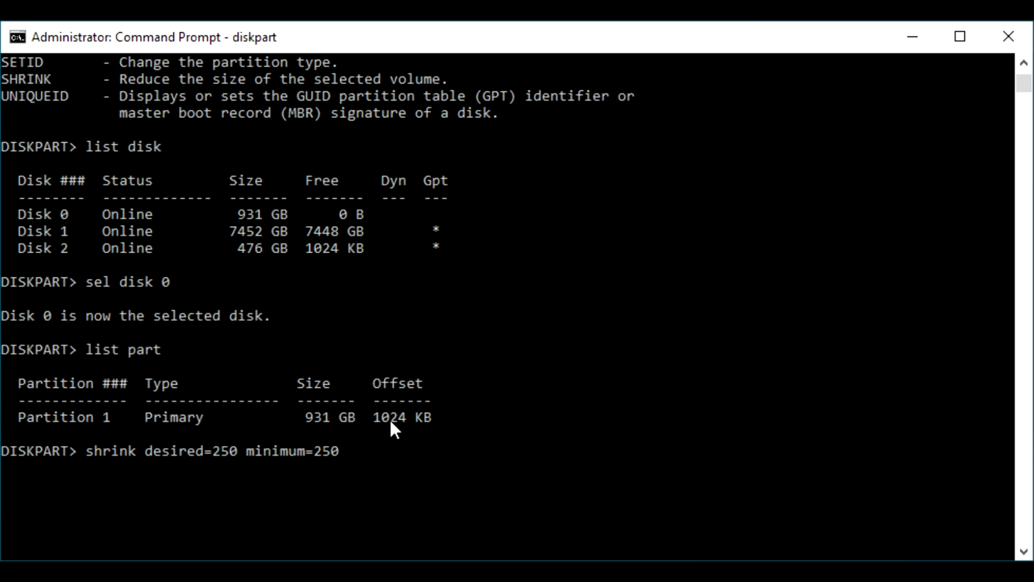
key(BackSpace)
key(BackSpace)
key(BackSpace)
key(BackSpace)
key(BackSpace)
key(BackSpace)
key(BackSpace)
key(BackSpace)
key(BackSpace)
key(BackSpace)
key(BackSpace)
key(BackSpace)
key(BackSpace)
key(BackSpace)
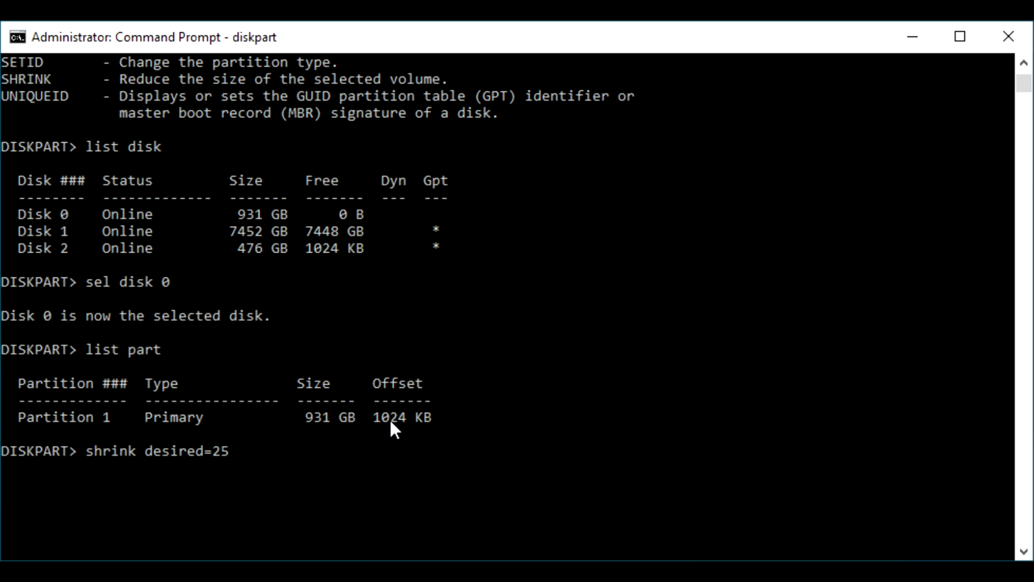